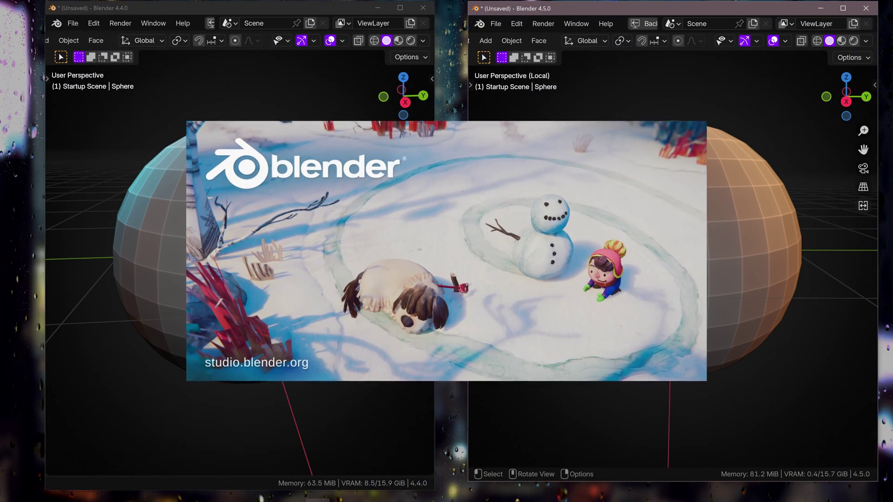
{"action": "middle_click_drag", "start_coordinate": [670, 260], "coordinate": [675, 260]}
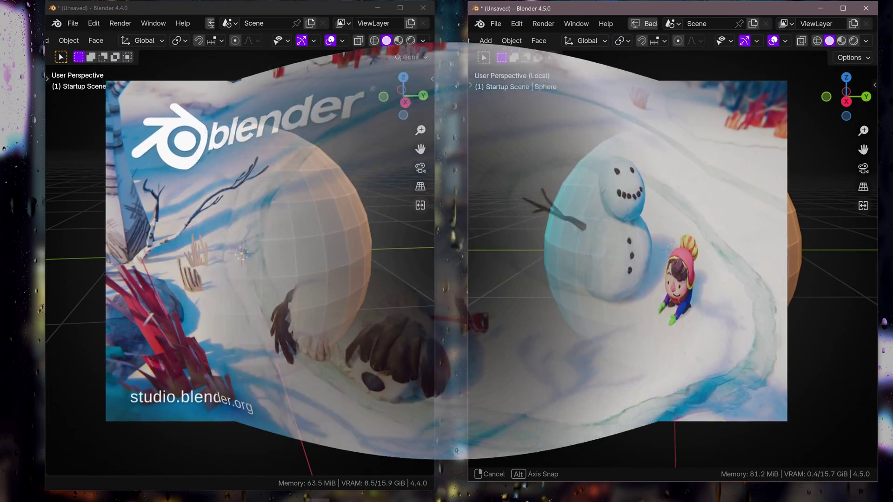
{"action": "middle_click_drag", "start_coordinate": [671, 159], "coordinate": [672, 158]}
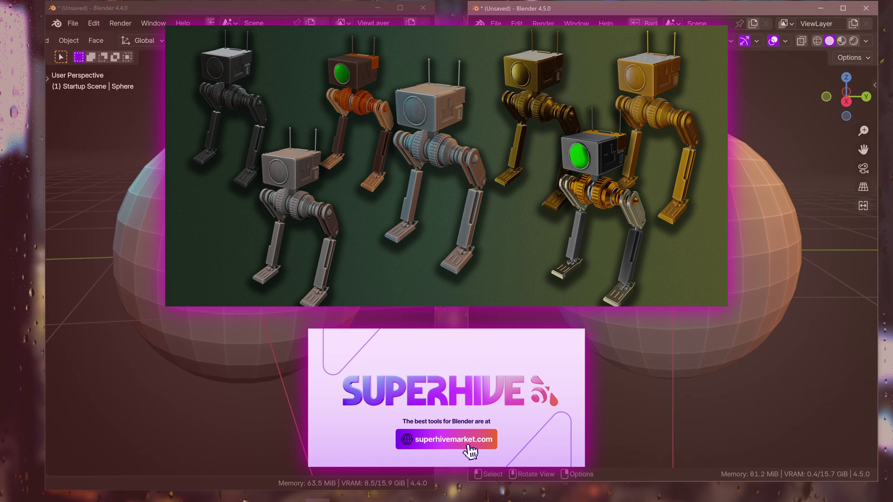
{"action": "middle_click_drag", "start_coordinate": [471, 451], "coordinate": [470, 452]}
{"action": "middle_click_drag", "start_coordinate": [775, 257], "coordinate": [776, 258]}
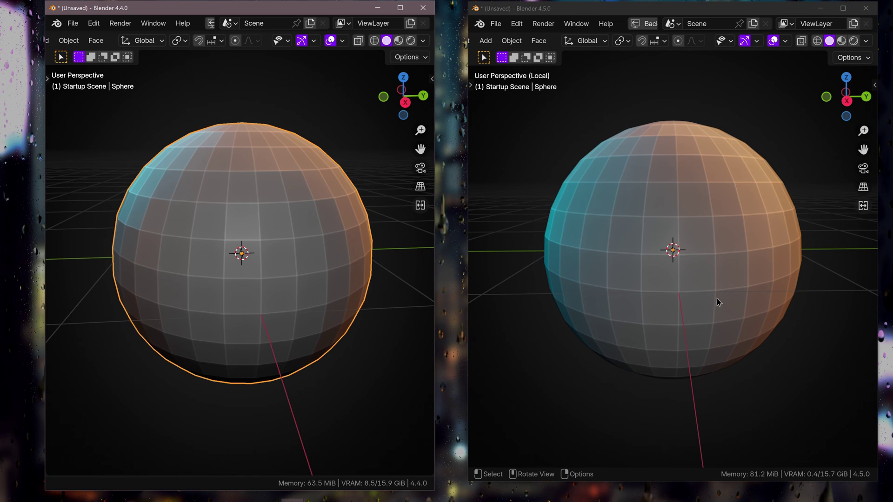
- In the Blender 4.5 window, examine the display graphics backend choices in the system preferences, keeping Vulkan
{"action": "left_click", "coordinate": [516, 24]}
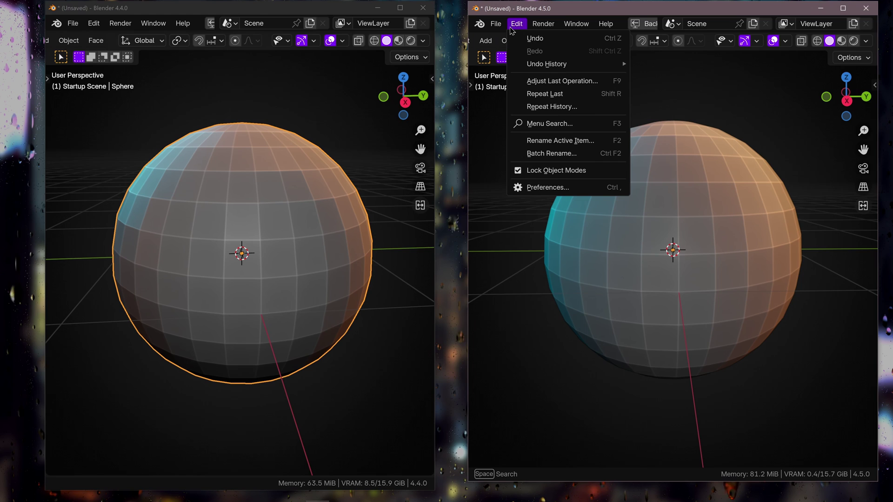
{"action": "left_click", "coordinate": [540, 188]}
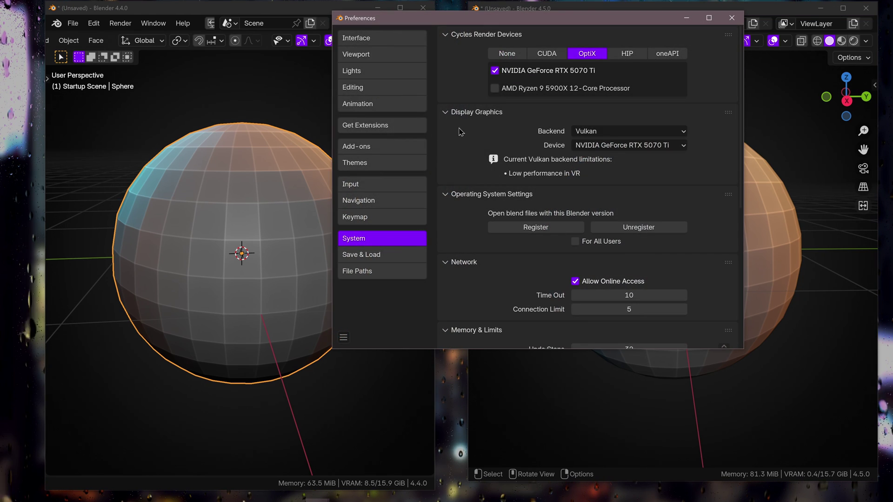
{"action": "left_click_drag", "start_coordinate": [465, 18], "coordinate": [471, 93]}
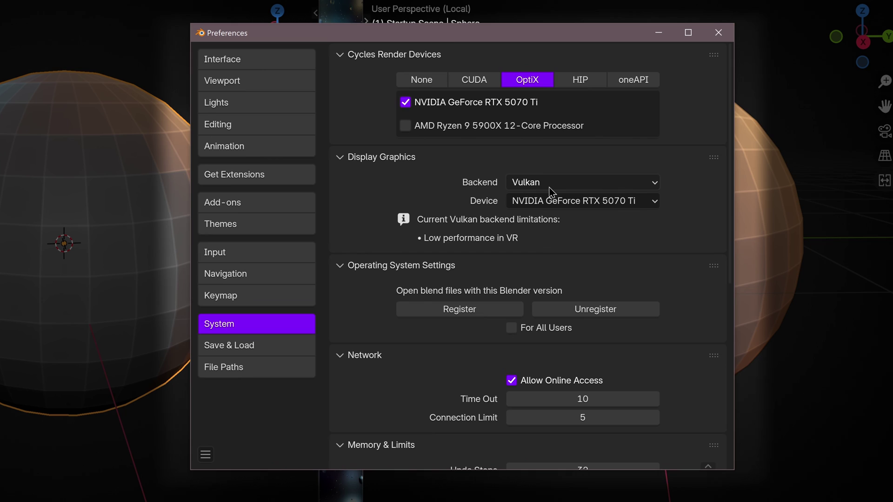
{"action": "left_click", "coordinate": [539, 187]}
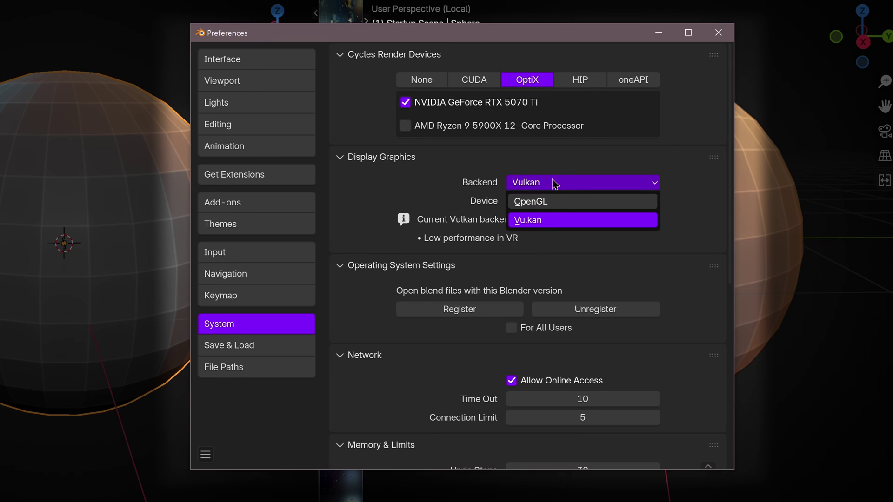
{"action": "left_click", "coordinate": [554, 184]}
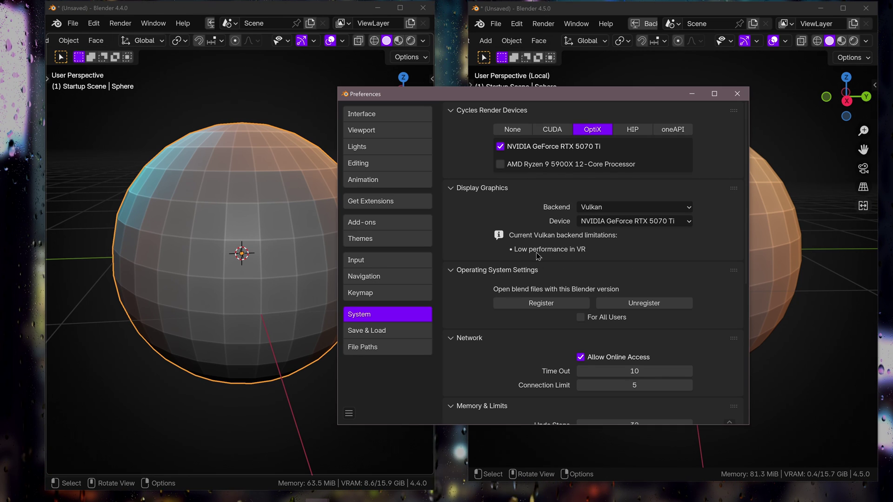
{"action": "left_click", "coordinate": [737, 94]}
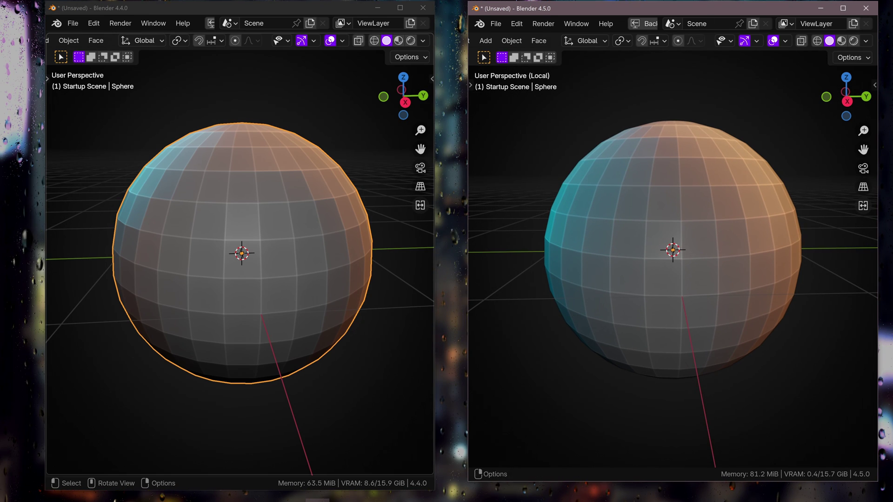
- Enlarge the Blender 4.5 window and add a Subdivision Surface modifier to the sphere
{"action": "double_click", "coordinate": [725, 7]}
{"action": "scroll", "coordinate": [512, 214], "scroll_direction": "down", "scroll_amount": 5}
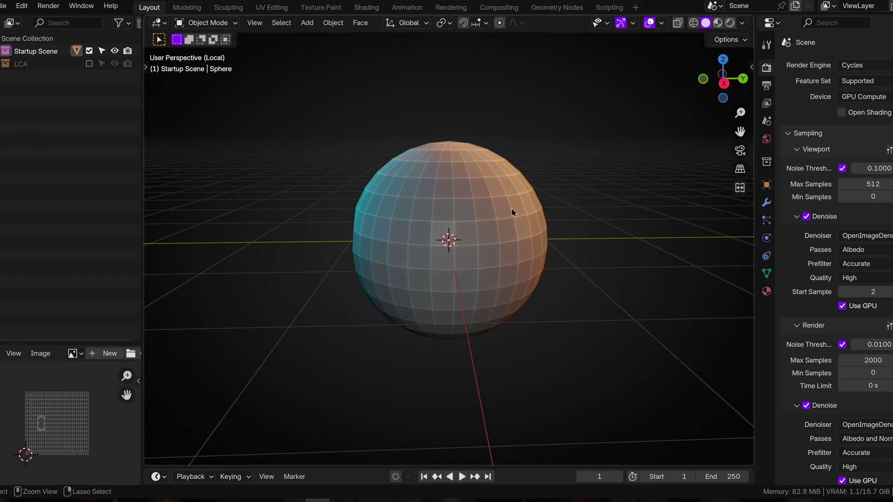
{"action": "left_click", "coordinate": [766, 203]}
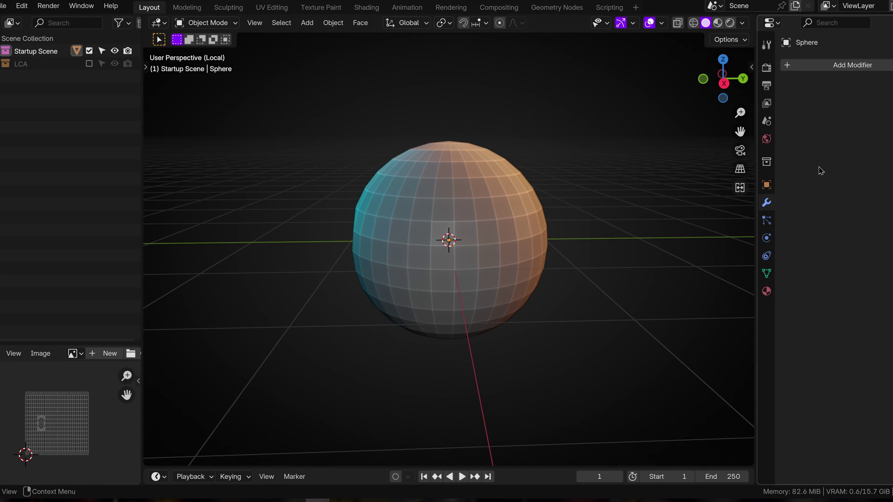
{"action": "left_click", "coordinate": [846, 70]}
{"action": "type", "text": "sub"}
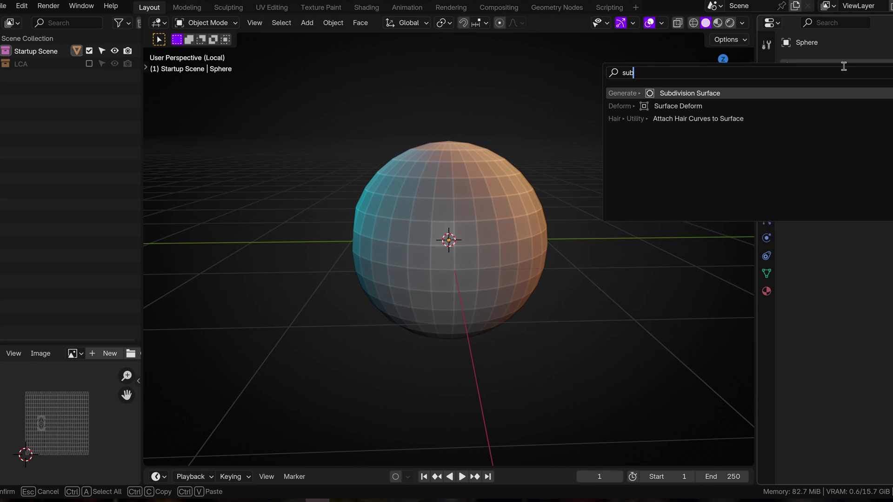
{"action": "key", "text": "Return"}
{"action": "middle_click_drag", "start_coordinate": [398, 213], "coordinate": [470, 232]}
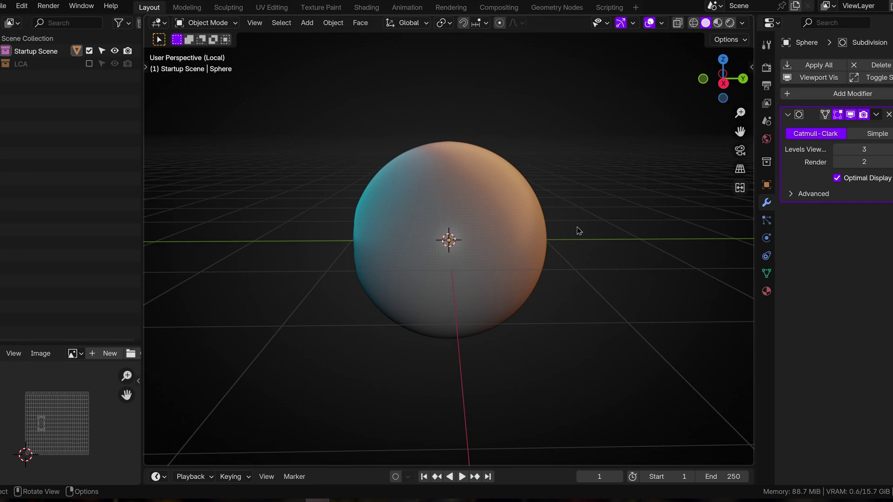
{"action": "middle_click_drag", "start_coordinate": [578, 229], "coordinate": [575, 227]}
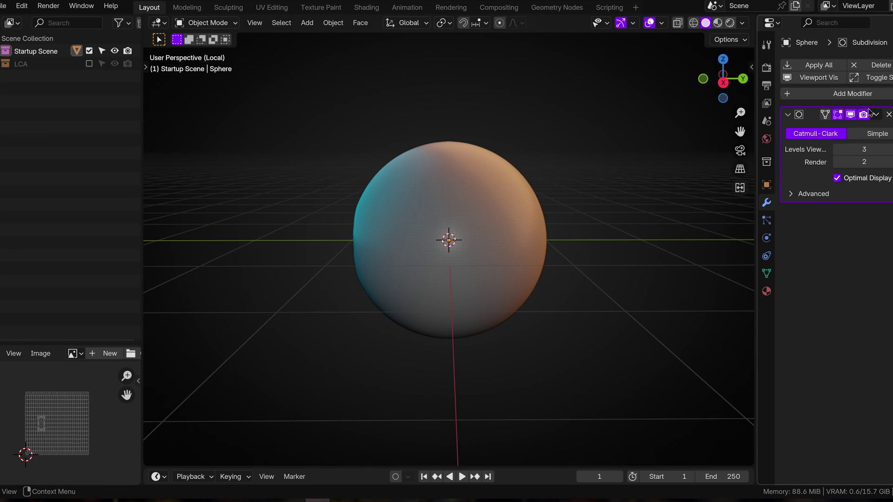
- Remove the Subdivision Surface modifier from the sphere and expand the 3D viewport to fill the reduced window
{"action": "left_click", "coordinate": [889, 114]}
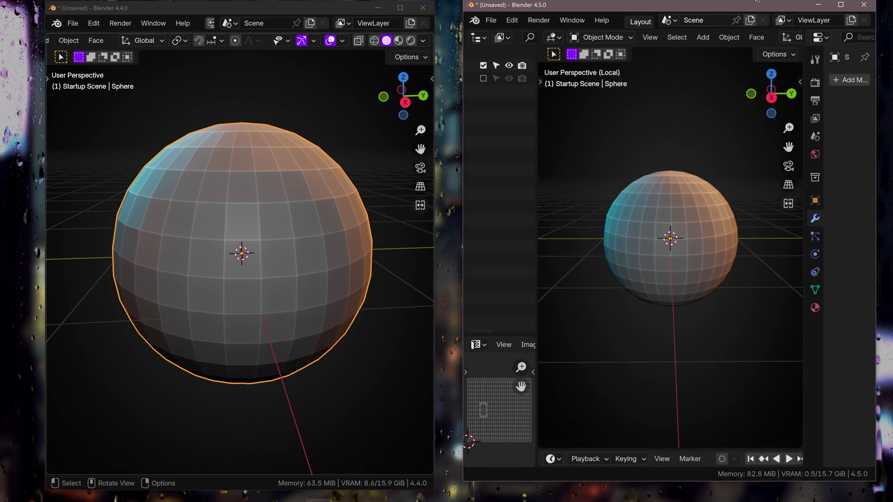
{"action": "key", "text": "ctrl+space"}
{"action": "middle_click_drag", "start_coordinate": [670, 197], "coordinate": [650, 209]}
{"action": "scroll", "coordinate": [652, 210], "scroll_direction": "up", "scroll_amount": 5}
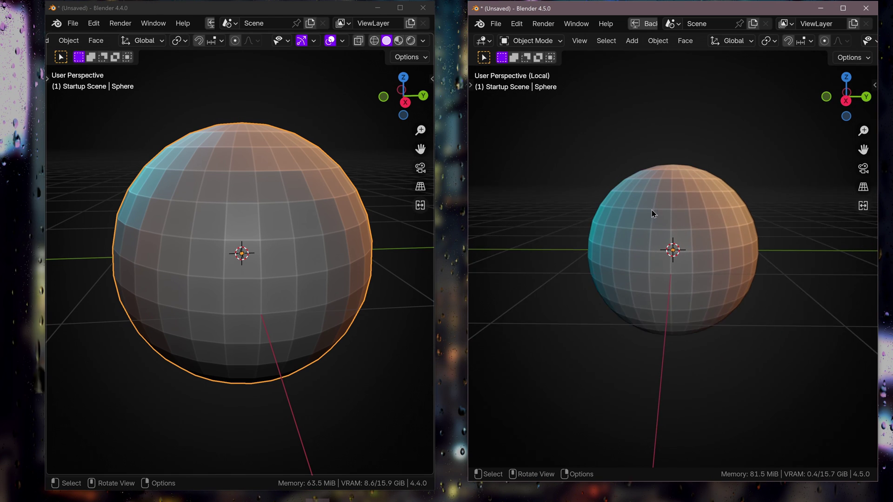
- Enter Edit Mode on the sphere in both Blender 4.4 and Blender 4.5, facing the triangulated patch in each
{"action": "middle_click_drag", "start_coordinate": [577, 224], "coordinate": [715, 216]}
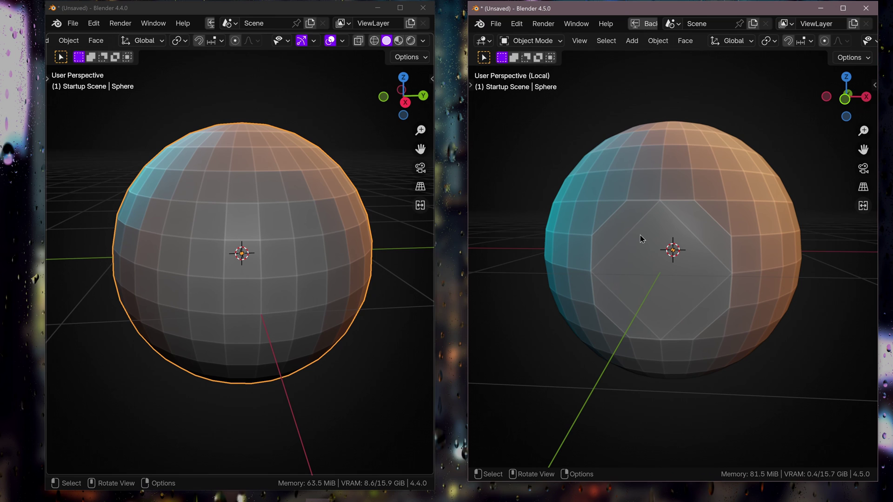
{"action": "mouse_move", "coordinate": [273, 248]}
{"action": "middle_mouse_down"}
{"action": "mouse_move", "coordinate": [375, 234]}
{"action": "mouse_move", "coordinate": [268, 258]}
{"action": "middle_mouse_up"}
{"action": "left_click", "coordinate": [369, 159]}
{"action": "middle_click_drag", "start_coordinate": [325, 239], "coordinate": [307, 241]}
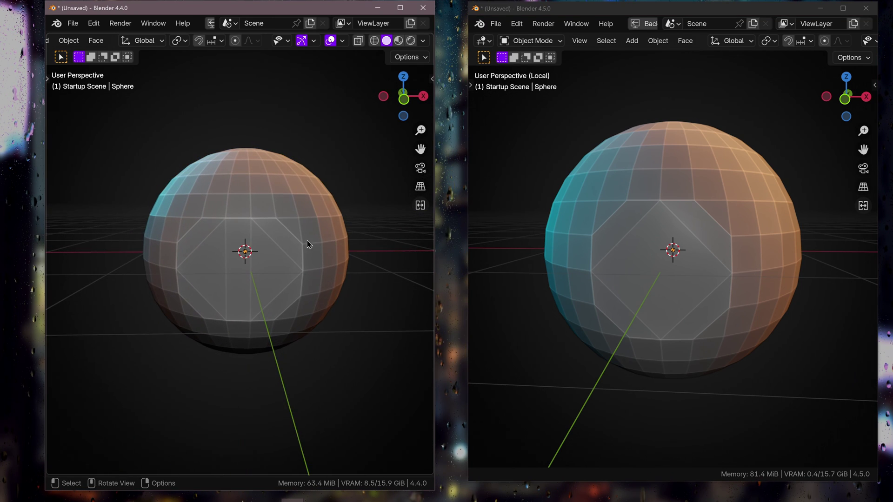
{"action": "left_click", "coordinate": [305, 242]}
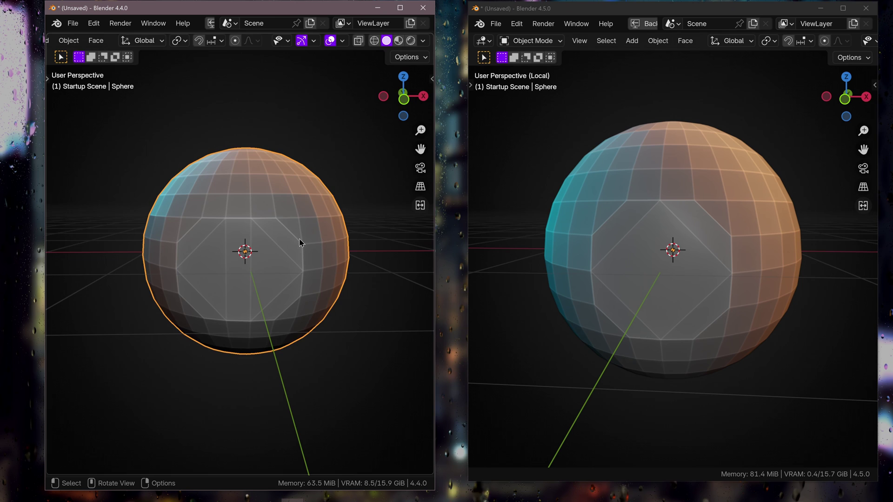
{"action": "key", "text": "Tab"}
{"action": "left_click", "coordinate": [644, 213]}
{"action": "key", "text": "Tab"}
{"action": "middle_click_drag", "start_coordinate": [588, 239], "coordinate": [600, 205]}
{"action": "middle_click_drag", "start_coordinate": [326, 287], "coordinate": [228, 239]}
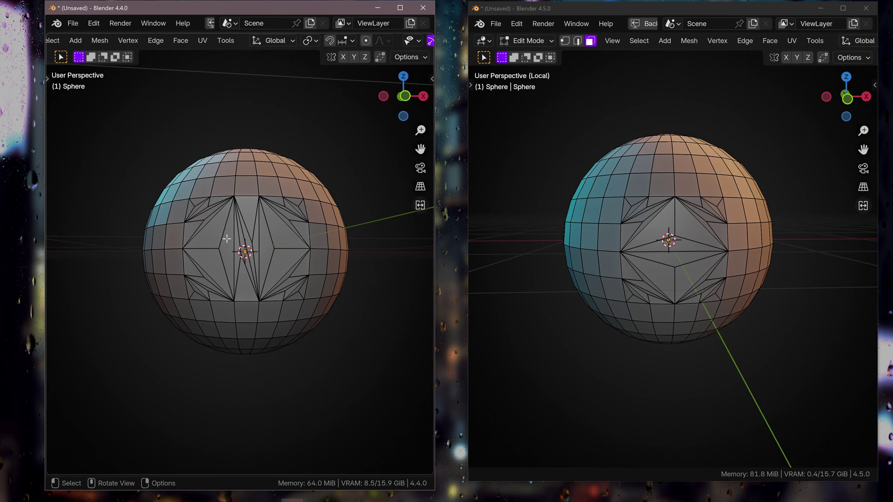
- Select the triangulated face patch on the Blender 4.4 sphere and try Grid Fill on it, checking the info log
{"action": "left_click_drag", "start_coordinate": [190, 201], "coordinate": [312, 195]}
{"action": "left_click_drag", "start_coordinate": [258, 239], "coordinate": [310, 302], "text": "shift"}
{"action": "left_click_drag", "start_coordinate": [190, 272], "coordinate": [227, 303], "text": "shift"}
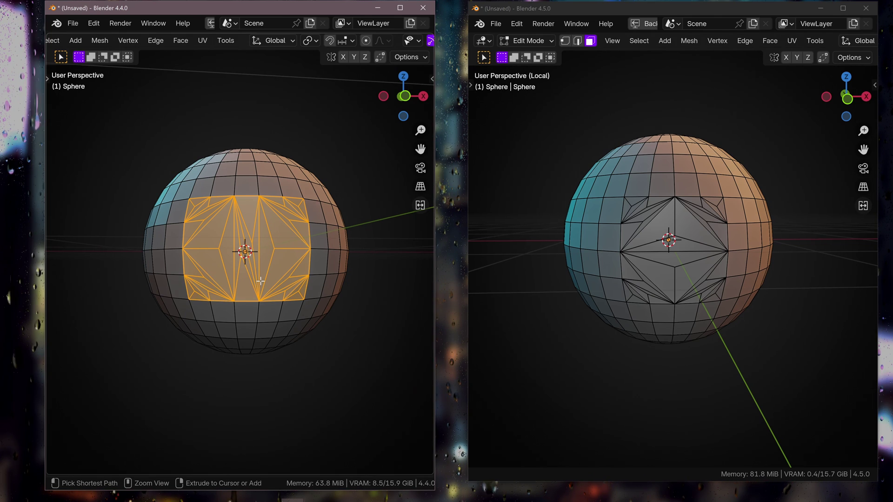
{"action": "key", "text": "ctrl+f"}
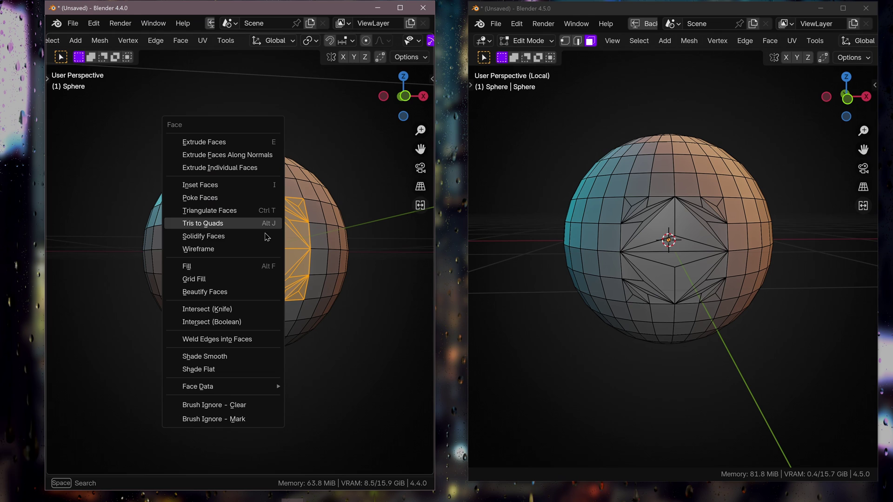
{"action": "left_click", "coordinate": [247, 279]}
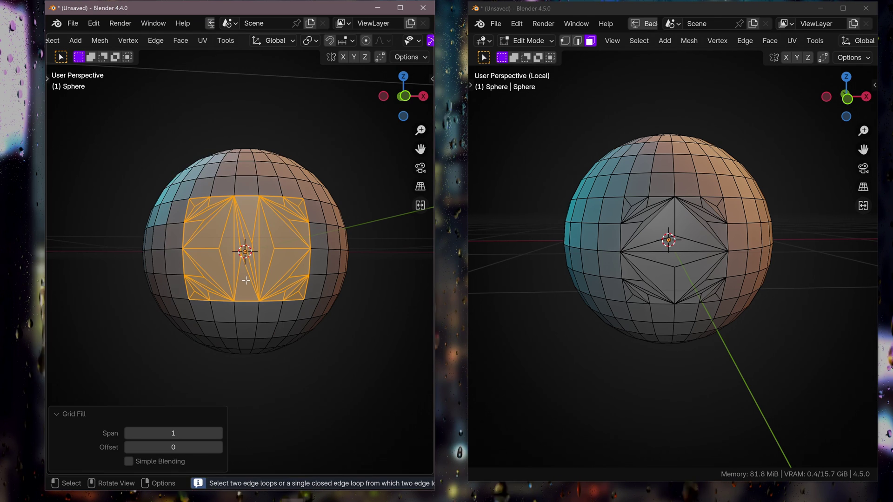
{"action": "left_click", "coordinate": [241, 483]}
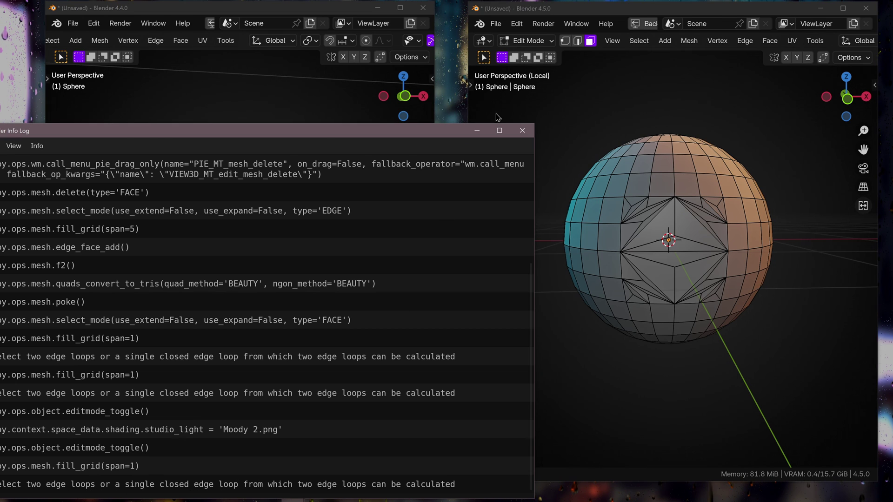
{"action": "left_click", "coordinate": [477, 133]}
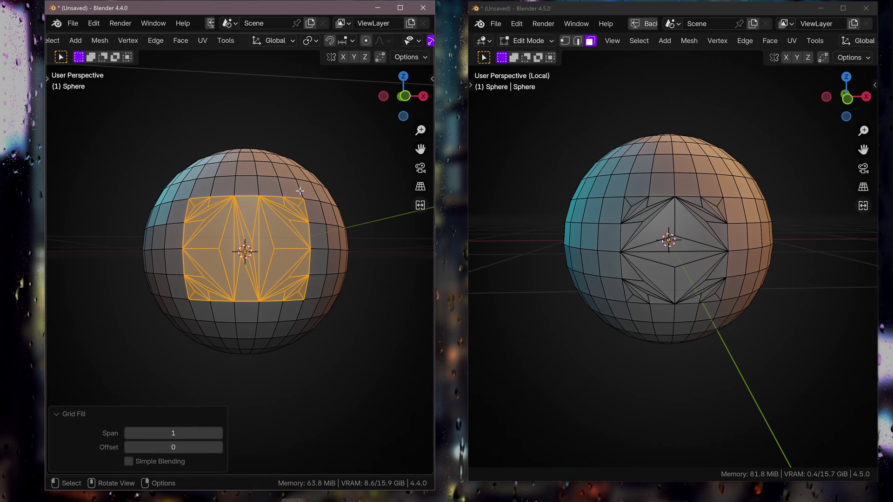
- Delete the selected faces on the Blender 4.4 sphere and Grid Fill the hole from its border edge loop with a span of 5
{"action": "key", "text": "x"}
{"action": "left_click", "coordinate": [358, 156]}
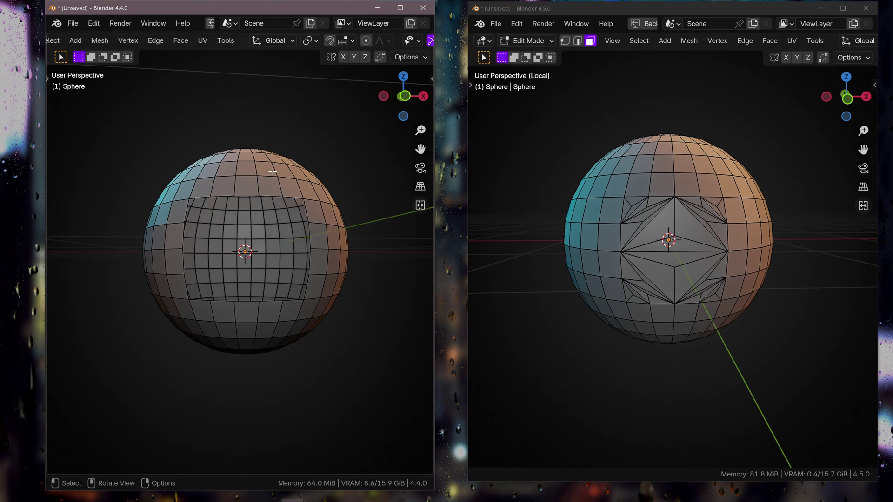
{"action": "left_click", "coordinate": [244, 196], "text": "alt"}
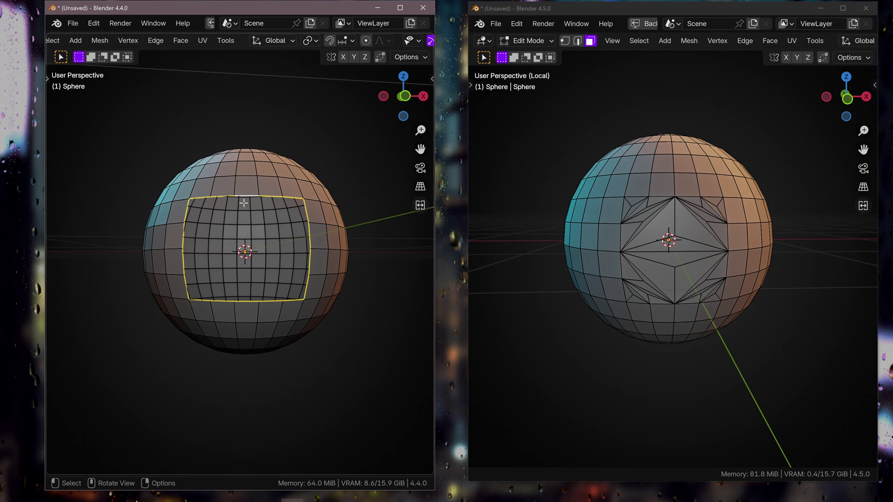
{"action": "key", "text": "ctrl+f"}
{"action": "left_click", "coordinate": [246, 202]}
{"action": "middle_click_drag", "start_coordinate": [247, 203], "coordinate": [300, 256]}
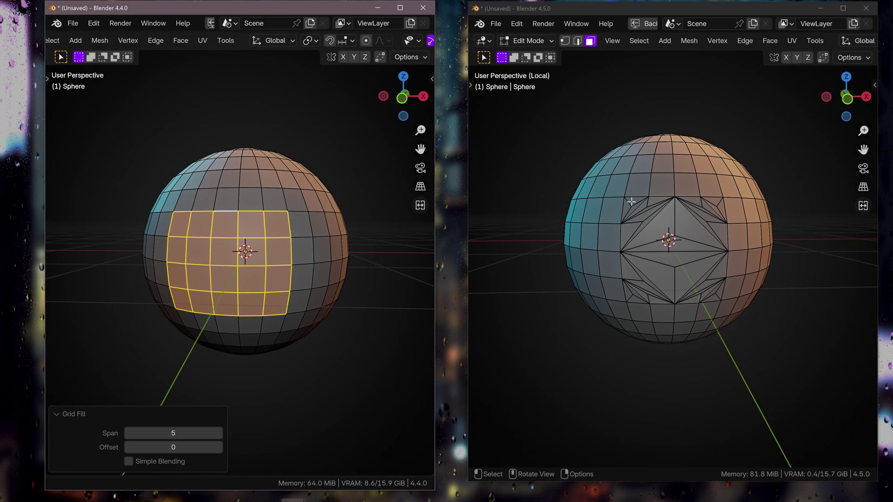
- In Blender 4.5, select the sphere's triangulated face patch and Grid Fill it directly with a span of 4
{"action": "left_click_drag", "start_coordinate": [626, 200], "coordinate": [720, 301]}
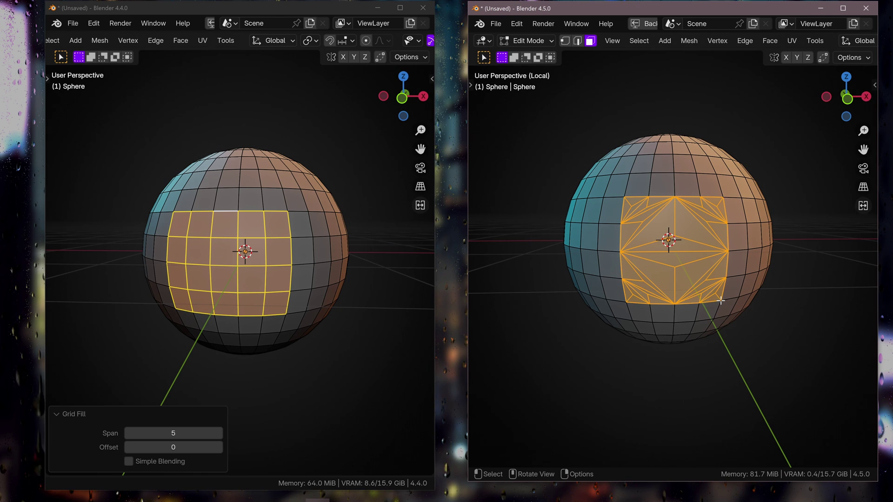
{"action": "key", "text": "ctrl+f"}
{"action": "left_click", "coordinate": [682, 286]}
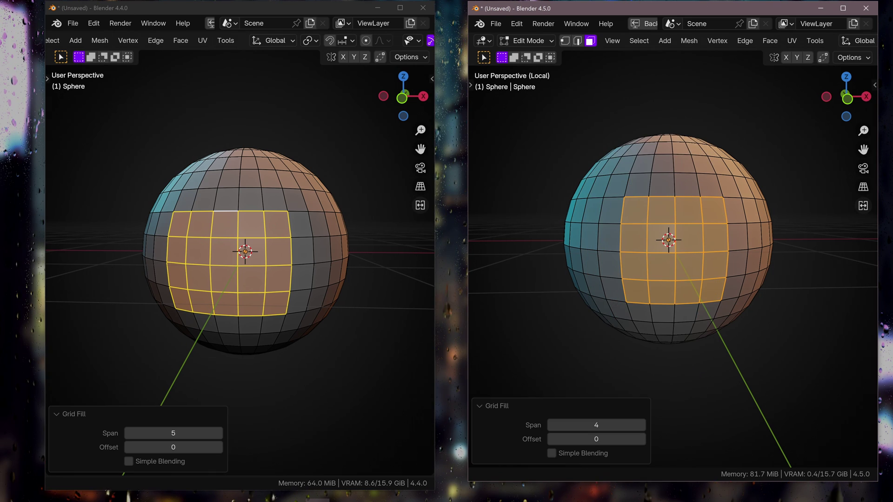
{"action": "middle_click_drag", "start_coordinate": [665, 324], "coordinate": [655, 331]}
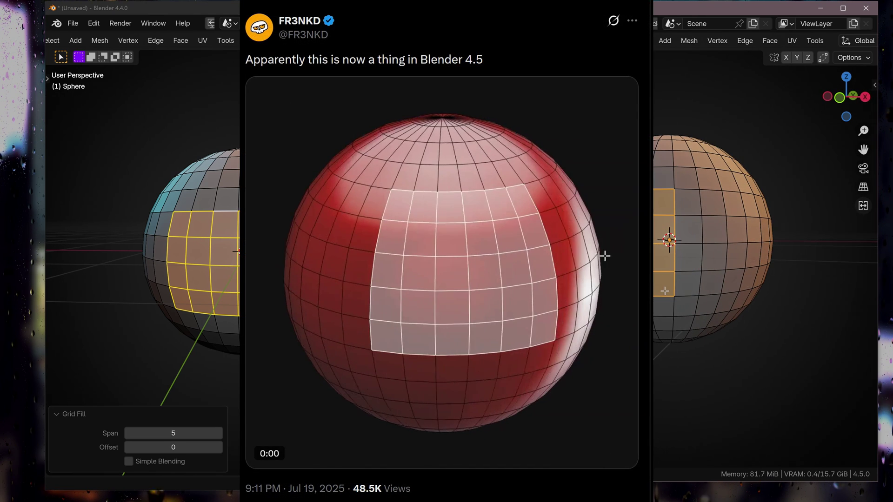
{"action": "scroll", "coordinate": [601, 298], "scroll_direction": "up", "scroll_amount": 2}
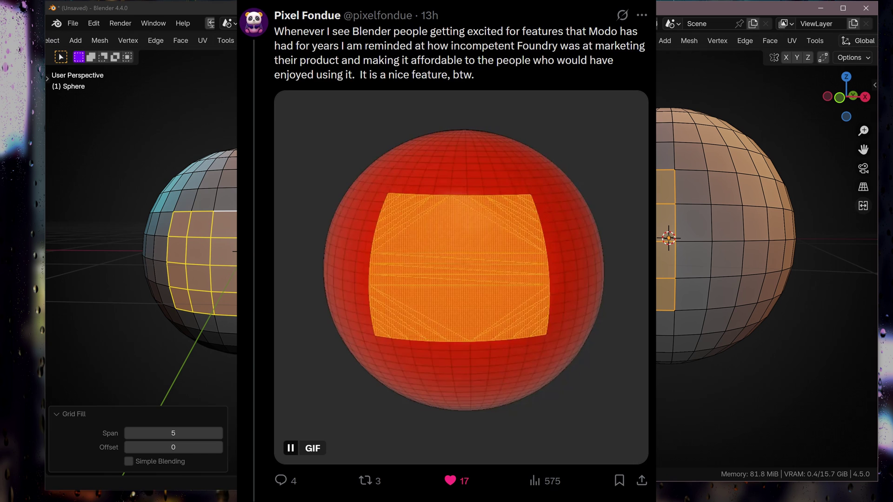
- Undo the Grid Fill on the Blender 4.5 sphere and apply it again to the same faces with a span of 4
{"action": "key", "text": "ctrl+z"}
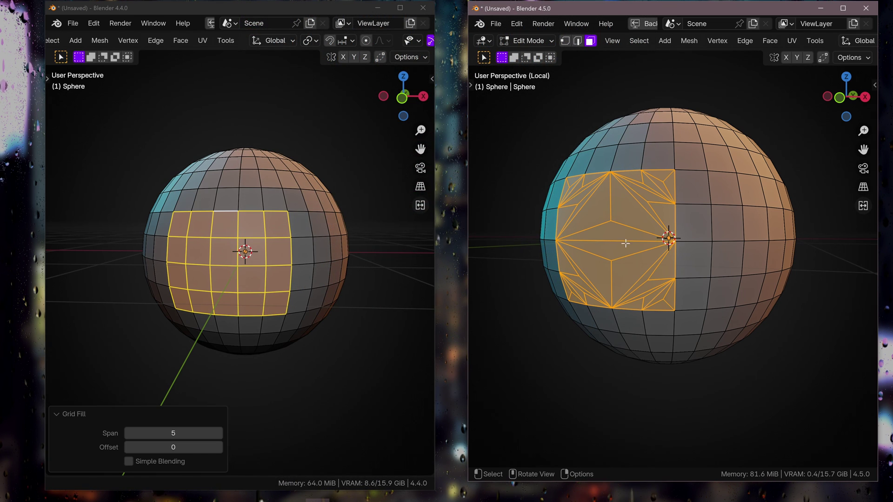
{"action": "key", "text": "ctrl+f"}
{"action": "left_click", "coordinate": [620, 252]}
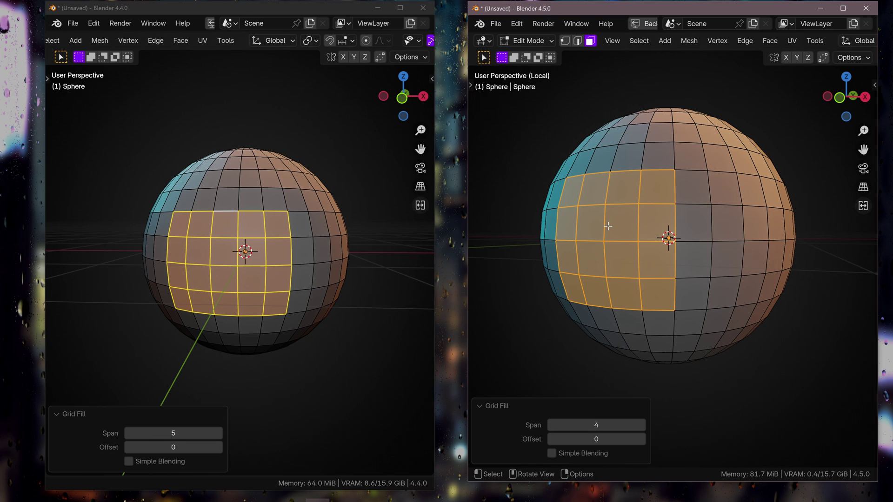
- Reshape the grid-filled faces on the Blender 4.5 sphere into a flat, regular circle with LoopTools Circle
{"action": "right_click", "coordinate": [635, 206]}
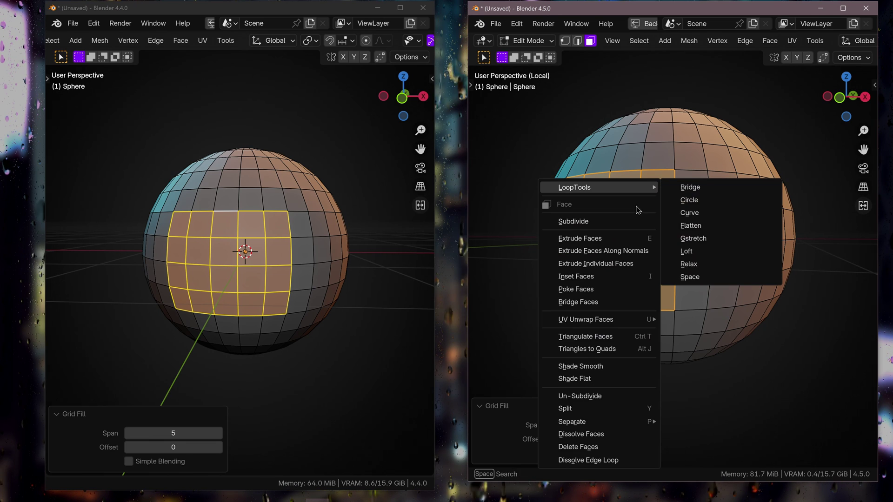
{"action": "left_click", "coordinate": [714, 200]}
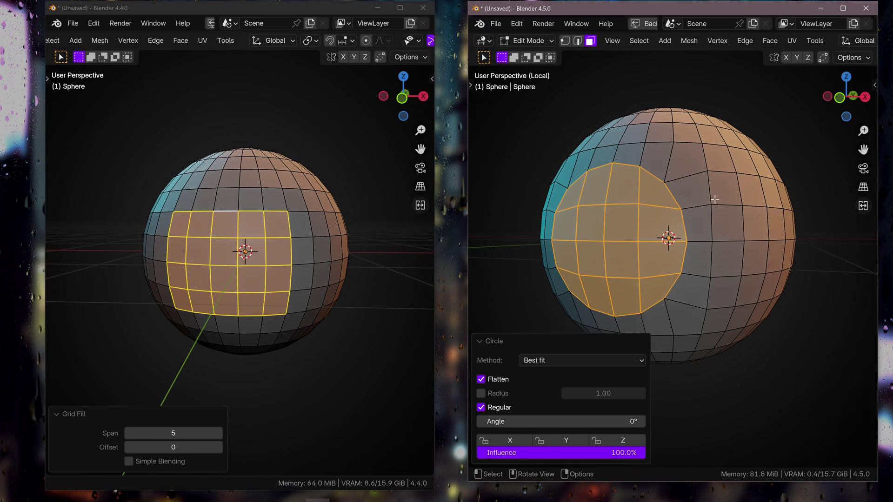
{"action": "middle_click_drag", "start_coordinate": [678, 227], "coordinate": [573, 238]}
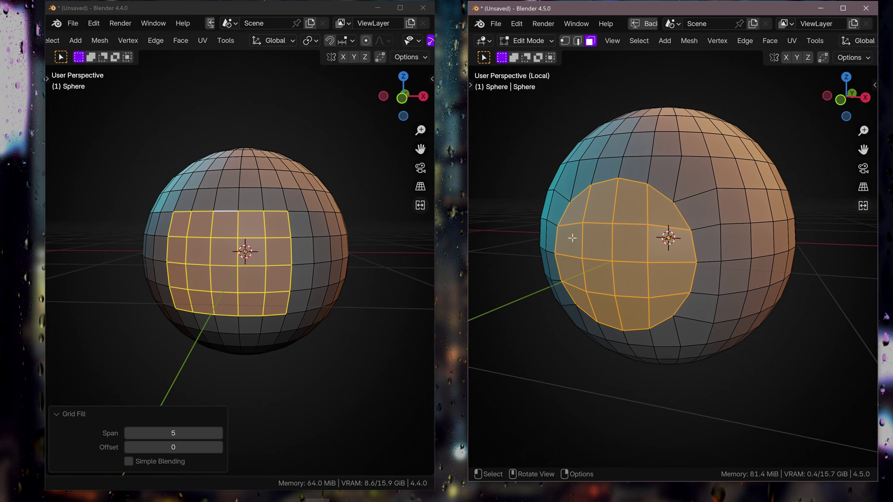